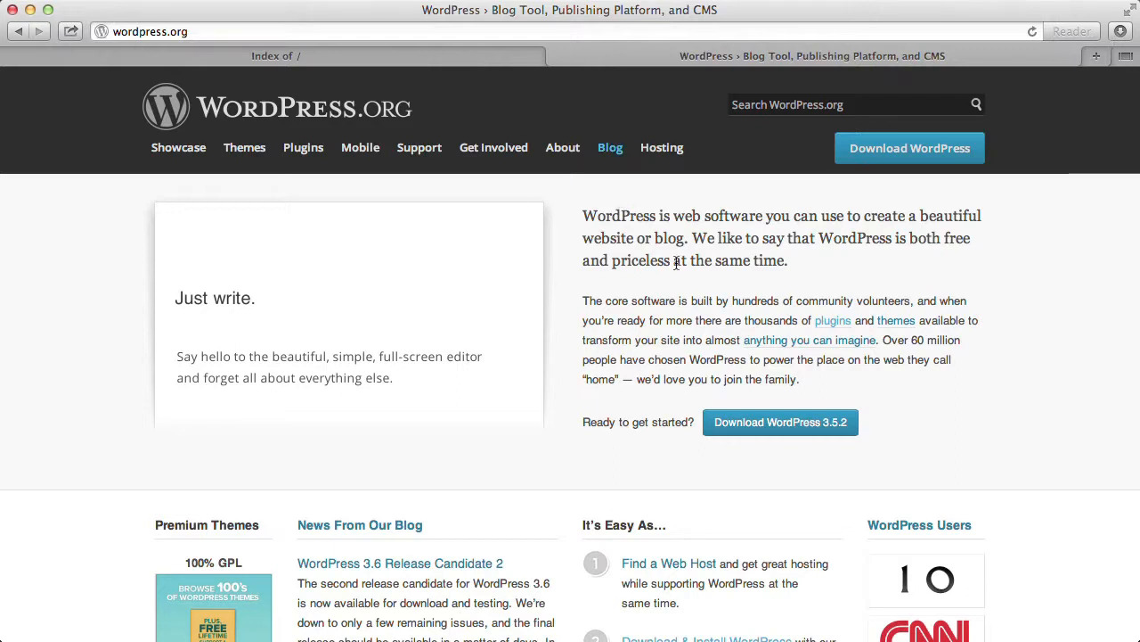
# Download the WordPress 3.5.2 .zip package from wordpress.org's Download WordPress page.
pyautogui.click(780, 427)
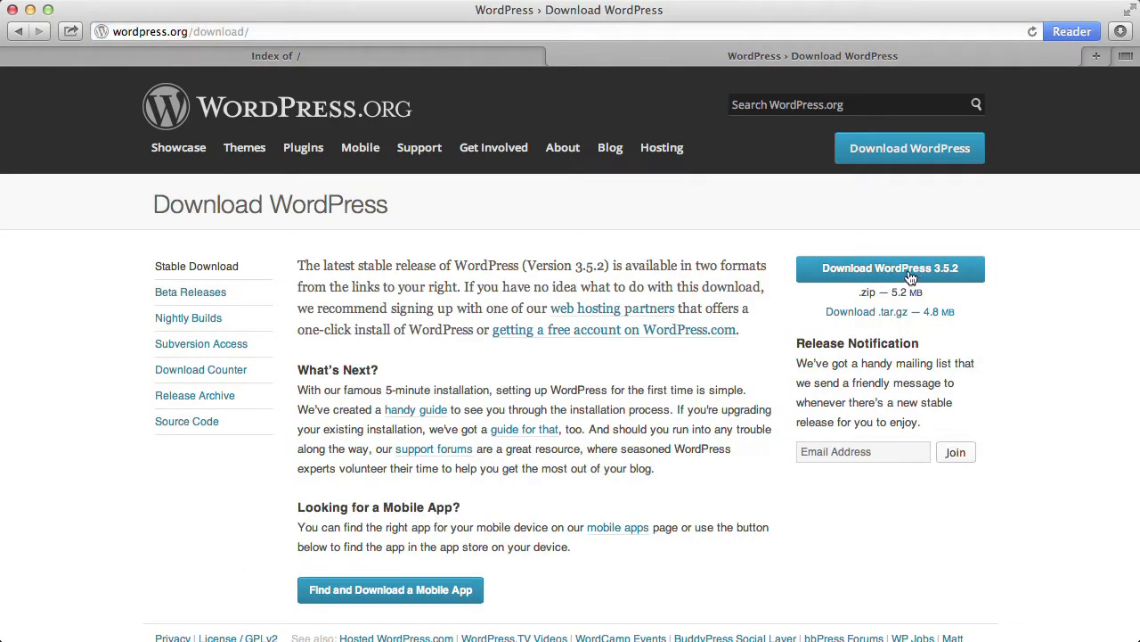
pyautogui.click(911, 278)
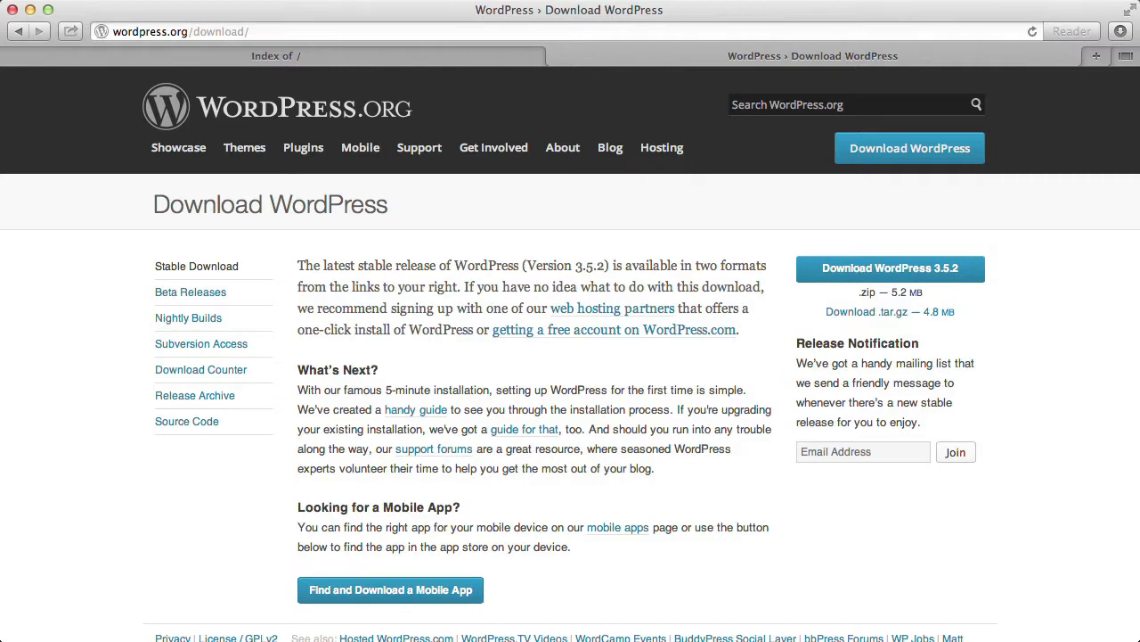
pyautogui.press('super+Tab')
pyautogui.press('super+Tab')
pyautogui.press('super+Tab')
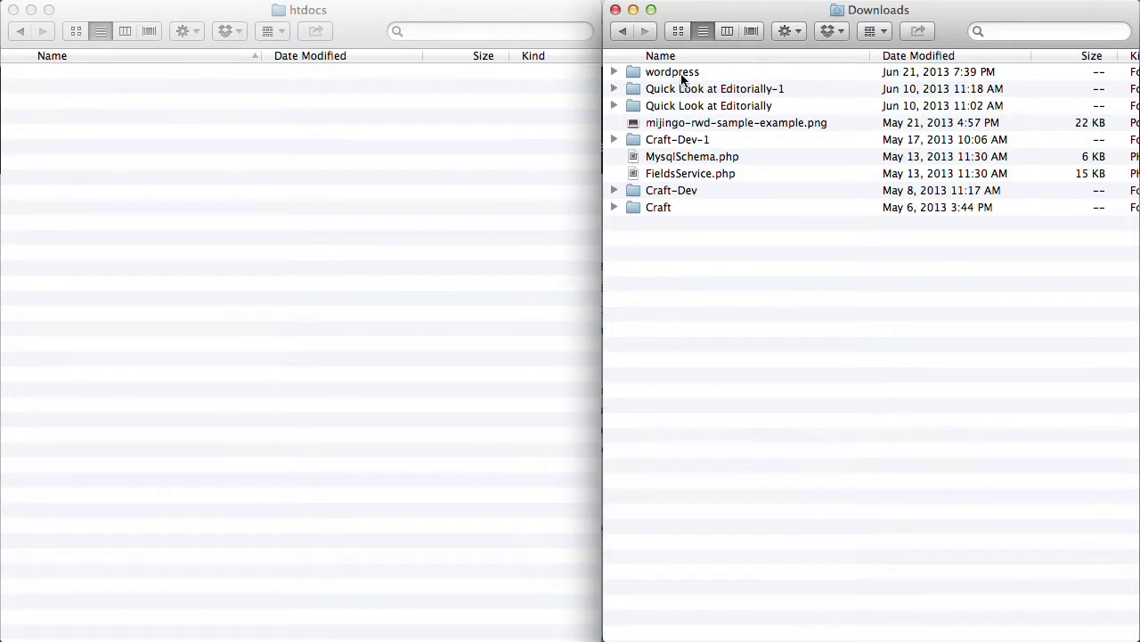
# Move all files and subfolders from Downloads/wordpress, including wp-admin, wp-content and wp-includes, into htdocs.
pyautogui.click(614, 72)
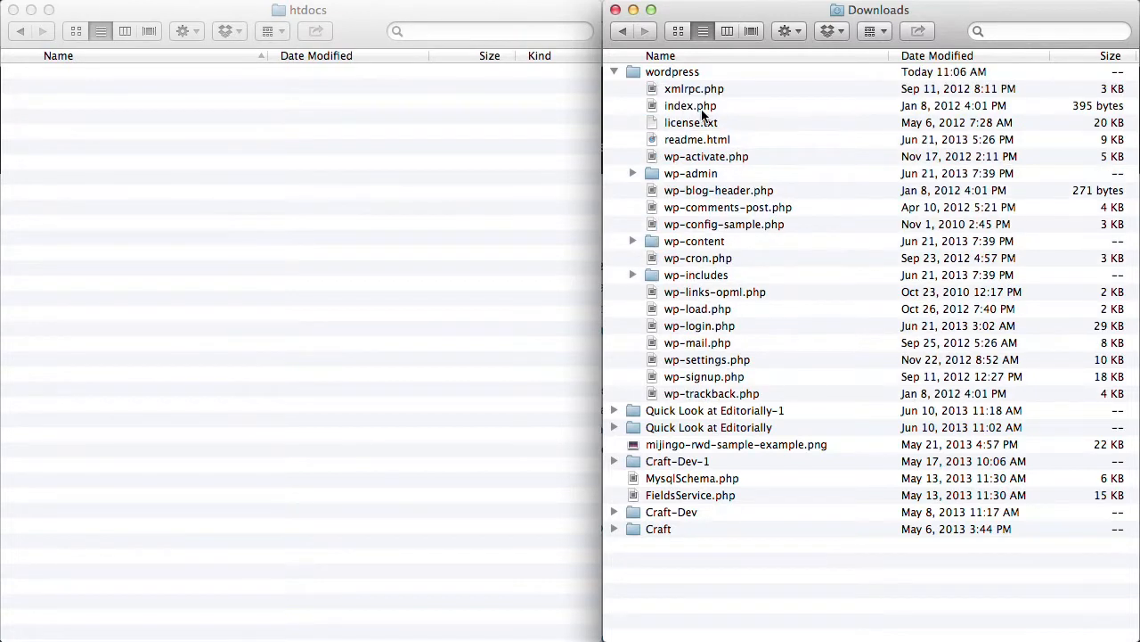
pyautogui.click(689, 91)
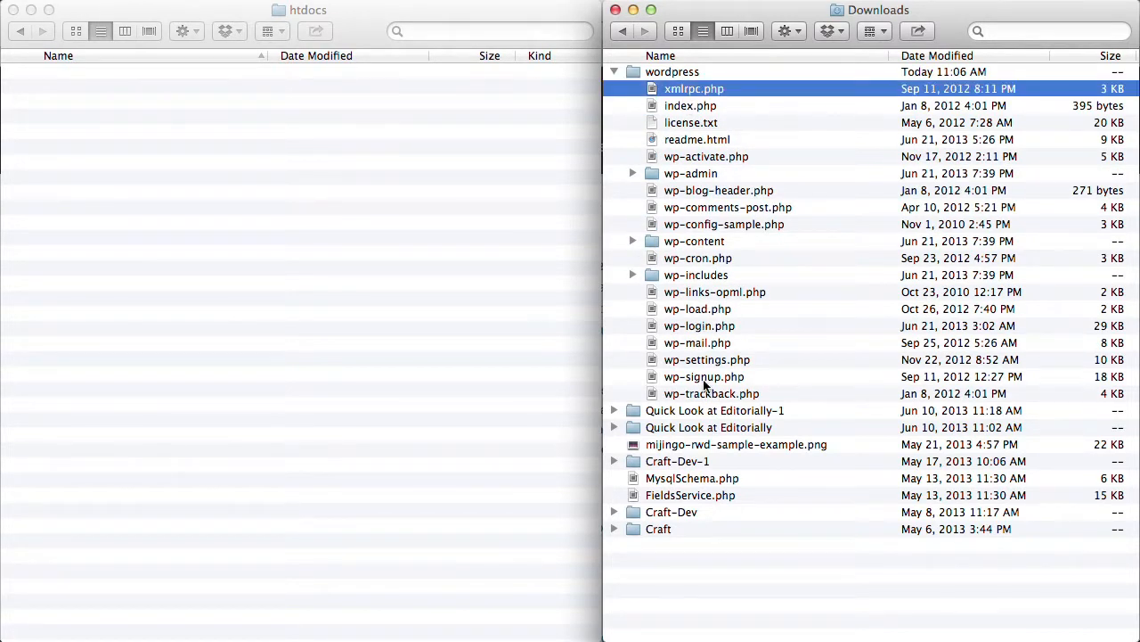
pyautogui.keyDown('shift'); pyautogui.click(705, 395); pyautogui.keyUp('shift')
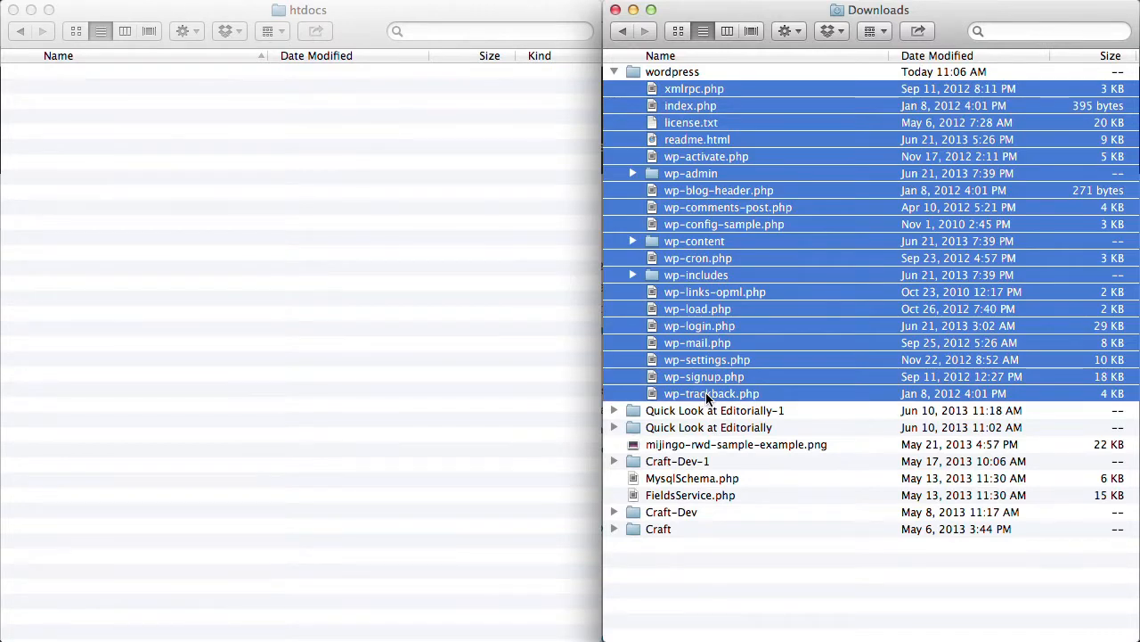
pyautogui.moveTo(706, 397); pyautogui.dragTo(392, 392)
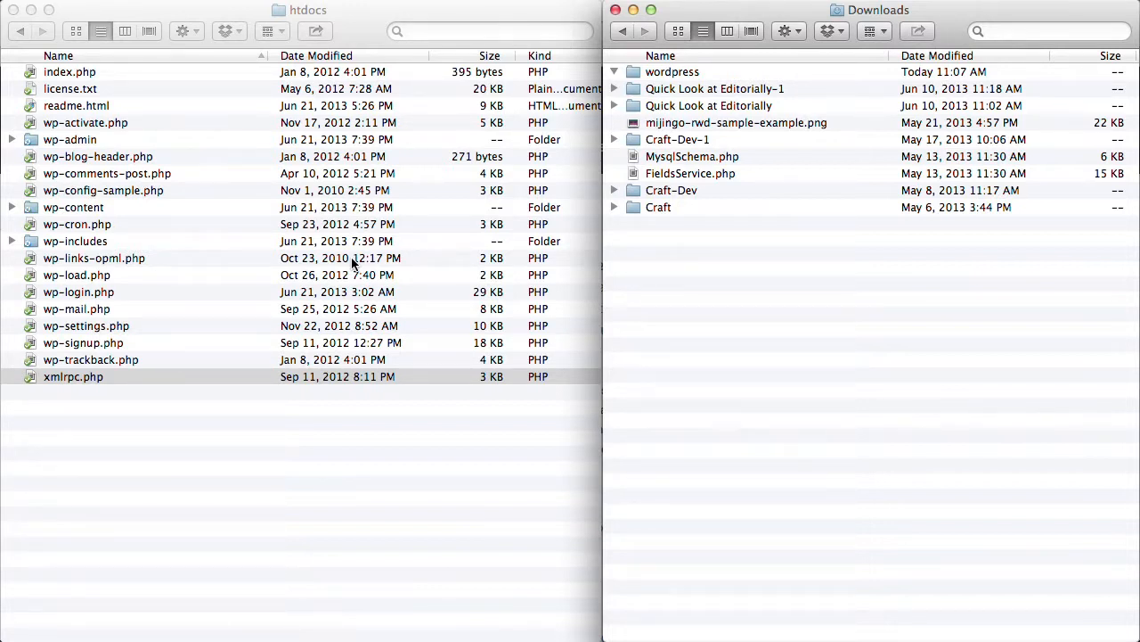
# Reload localhost and begin creating wp-config.php, reaching the database connection form.
pyautogui.press('super+Tab')
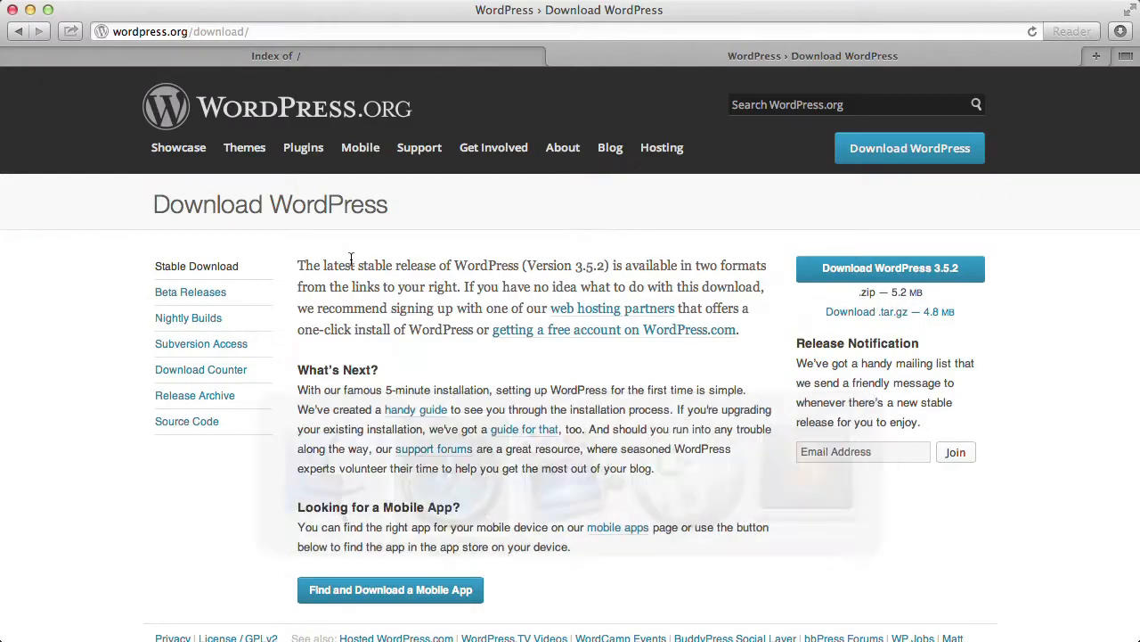
pyautogui.click(274, 56)
pyautogui.click(273, 34)
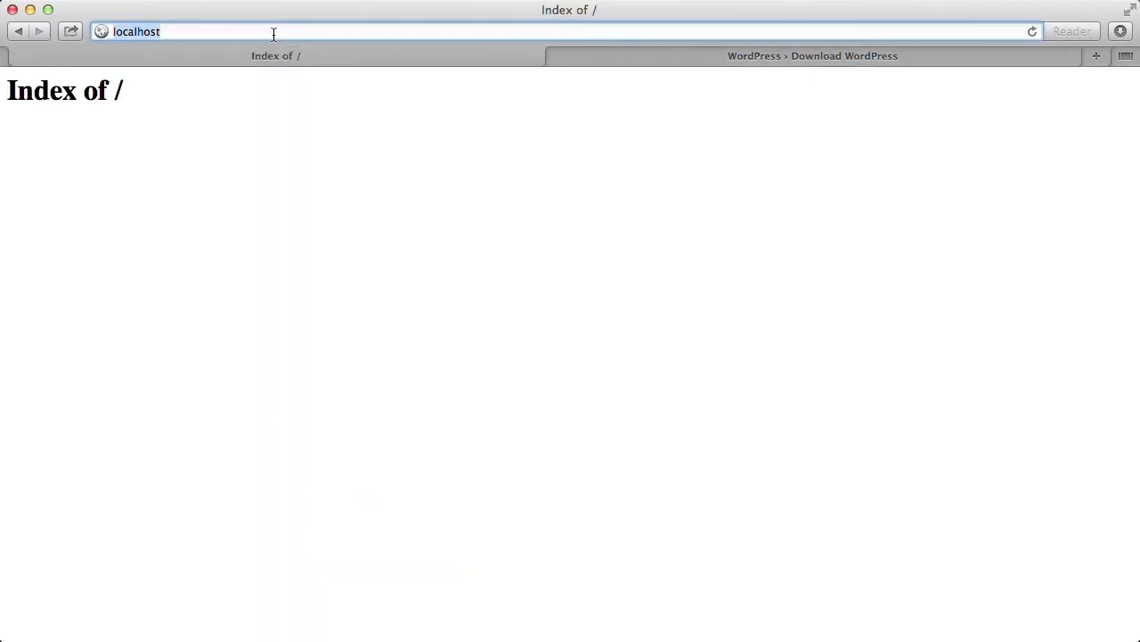
pyautogui.press('Return')
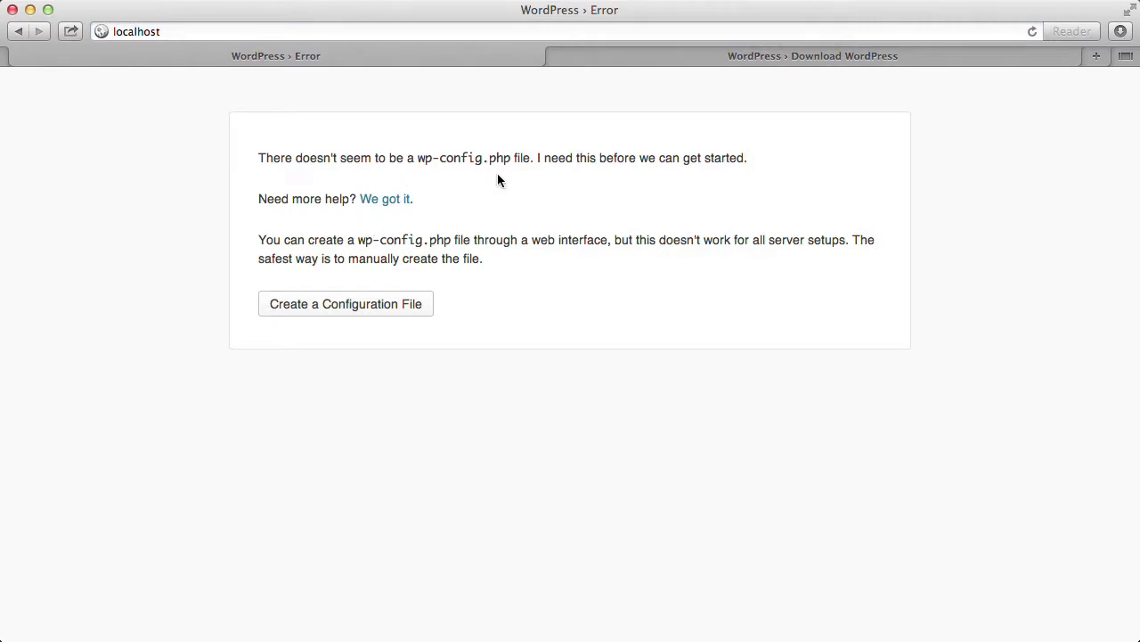
pyautogui.click(385, 306)
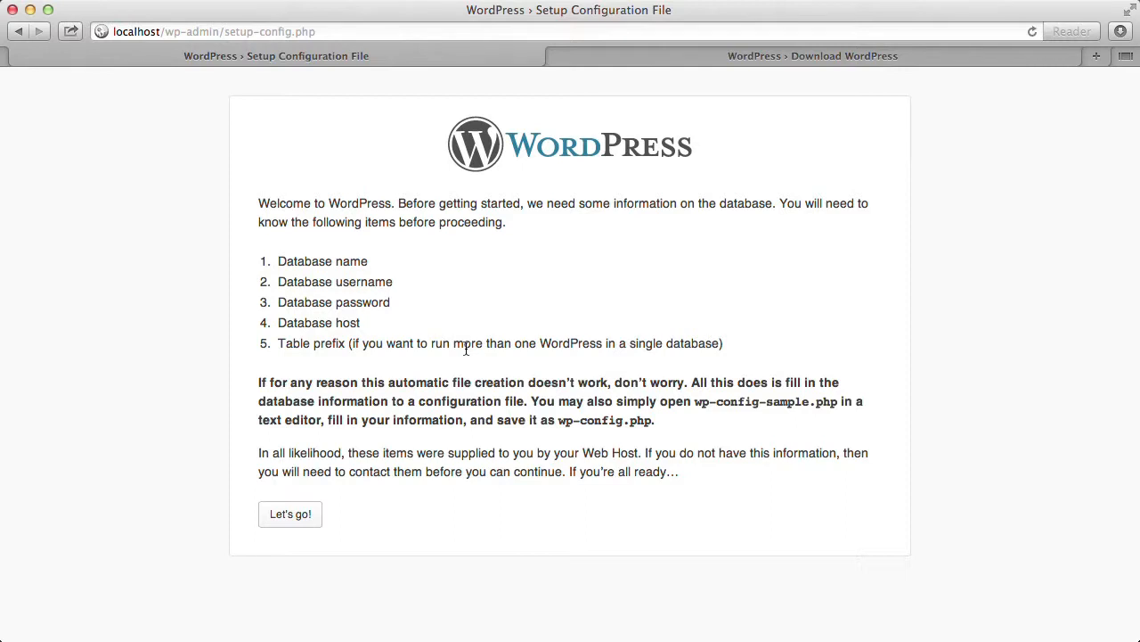
pyautogui.click(310, 515)
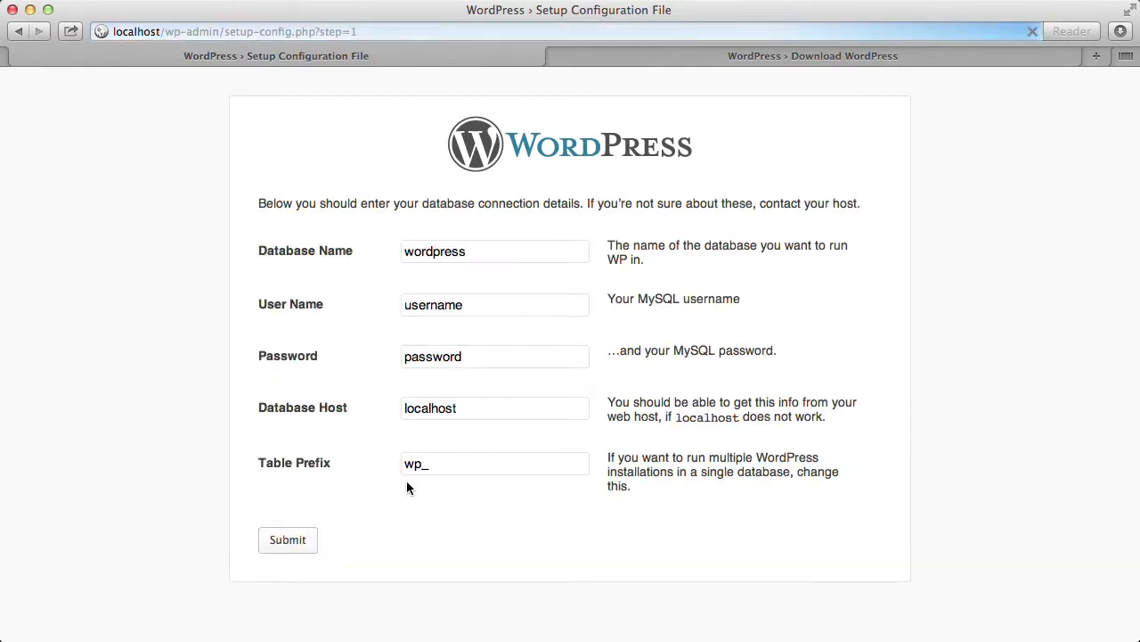
# Enter root as database user name plus the database password, submit, and run the install.
pyautogui.click(488, 252)
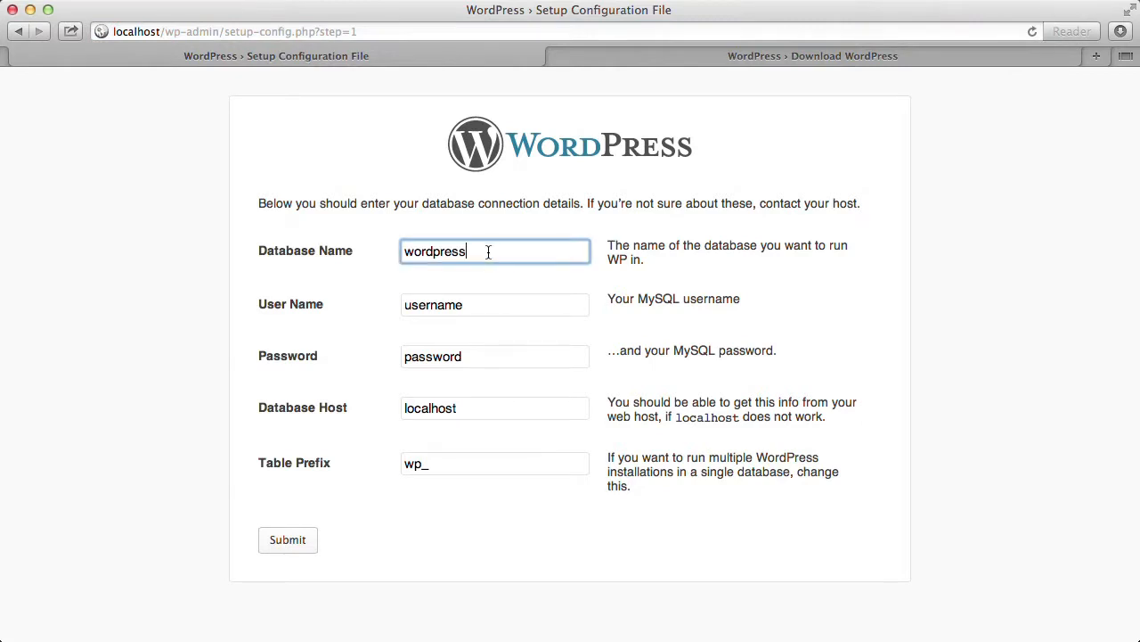
pyautogui.press('Tab')
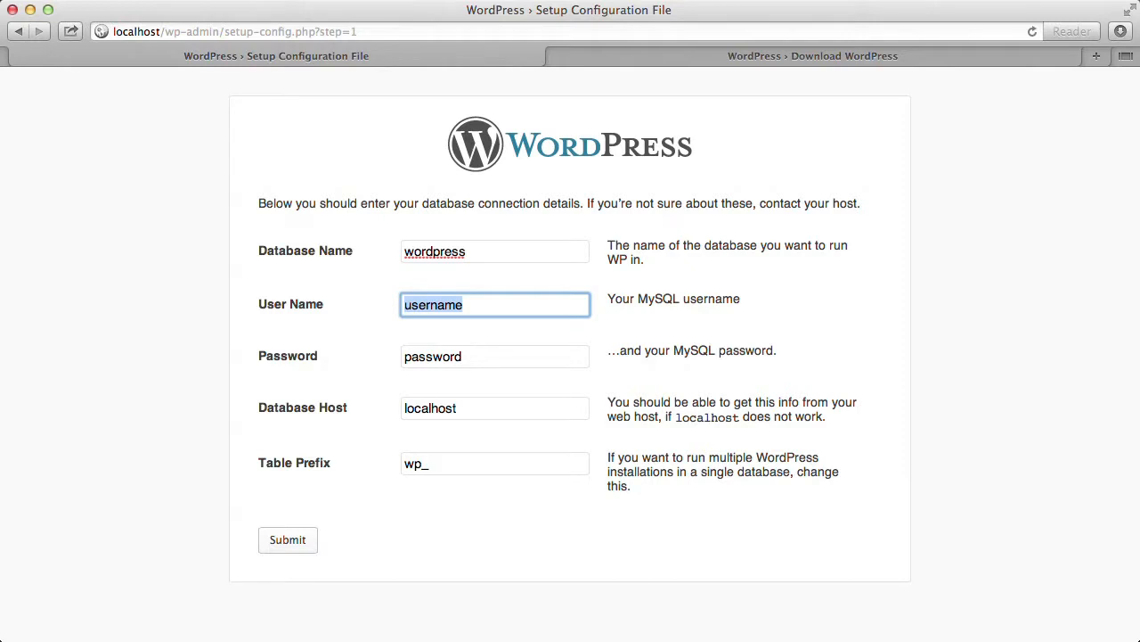
pyautogui.write('root')
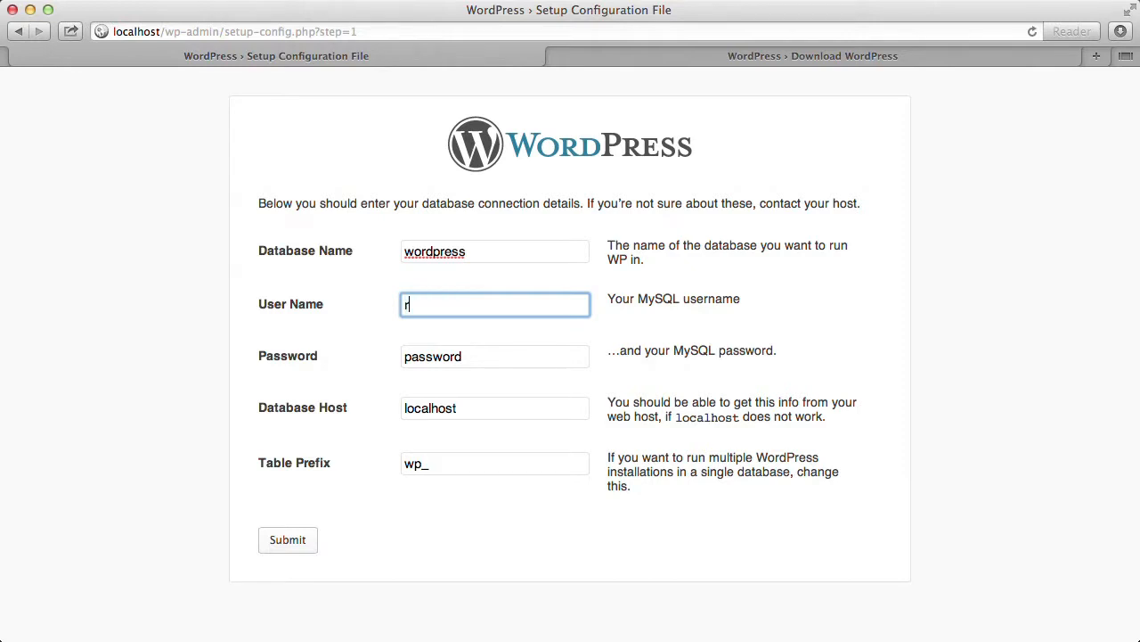
pyautogui.press('Tab')
pyautogui.write('root')
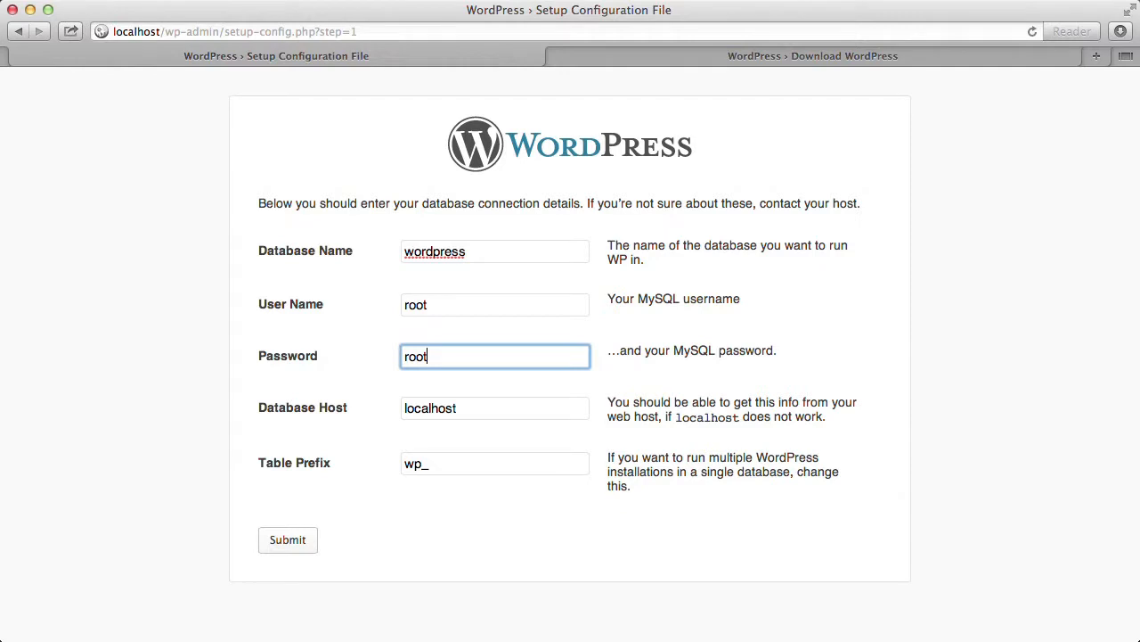
pyautogui.press('Tab')
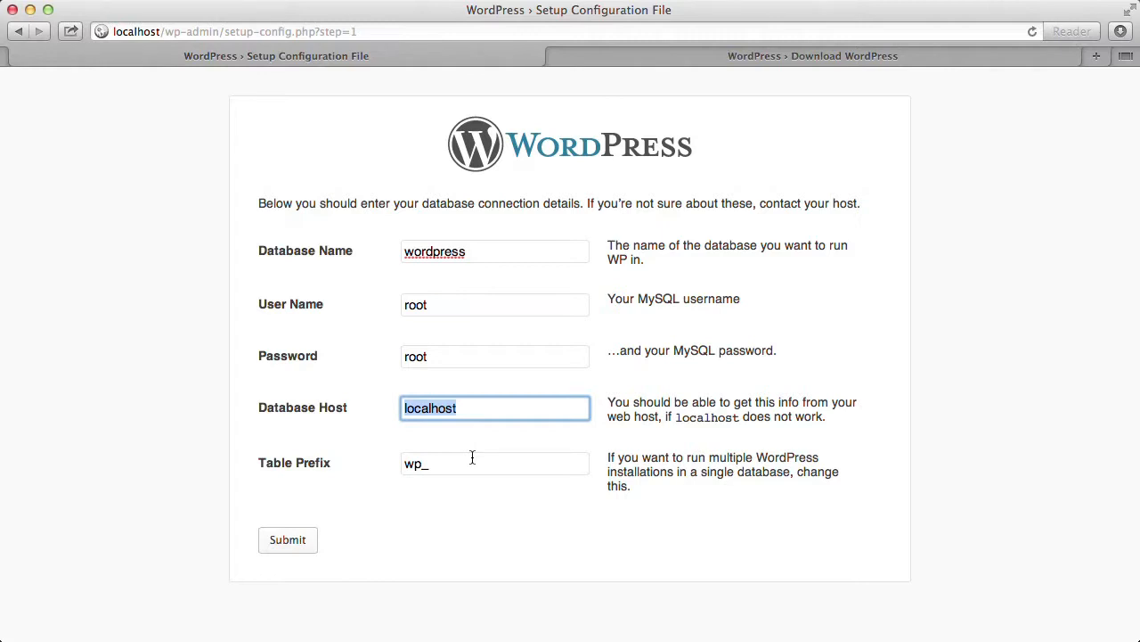
pyautogui.click(289, 540)
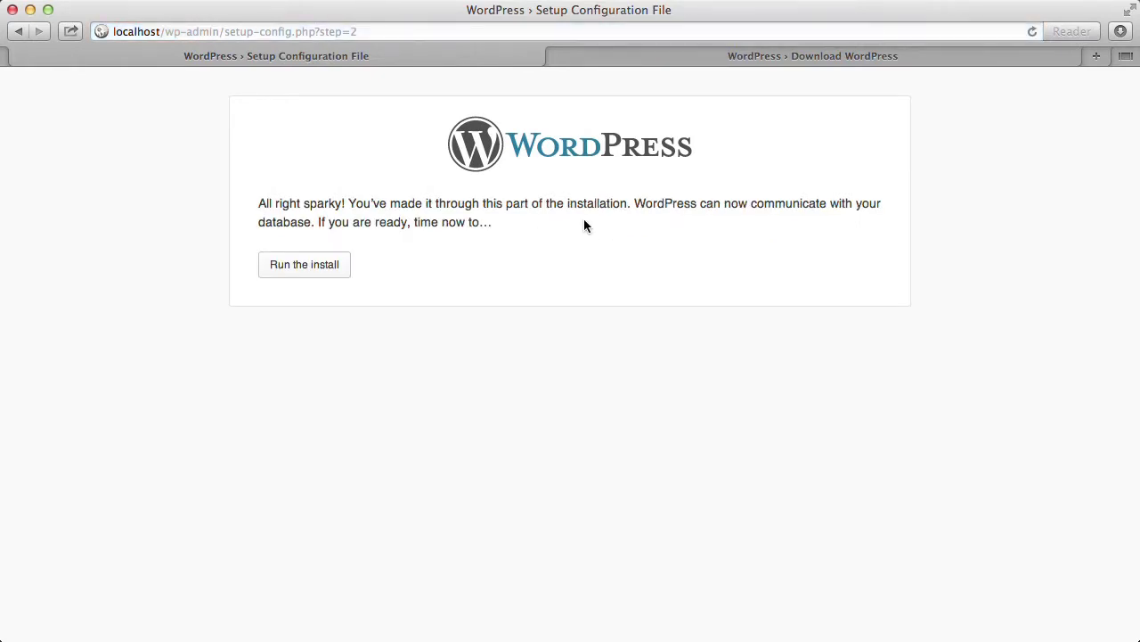
pyautogui.click(324, 270)
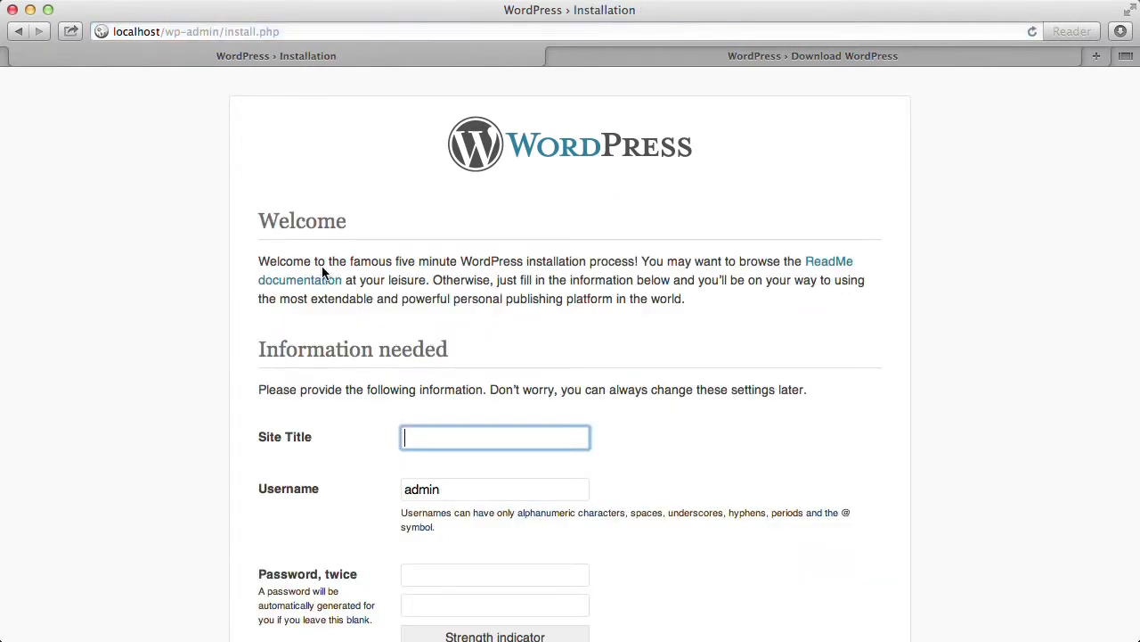
# Fill in the site title, username admin, the admin password and the e-mail address.
pyautogui.scroll(-5, 321, 265)
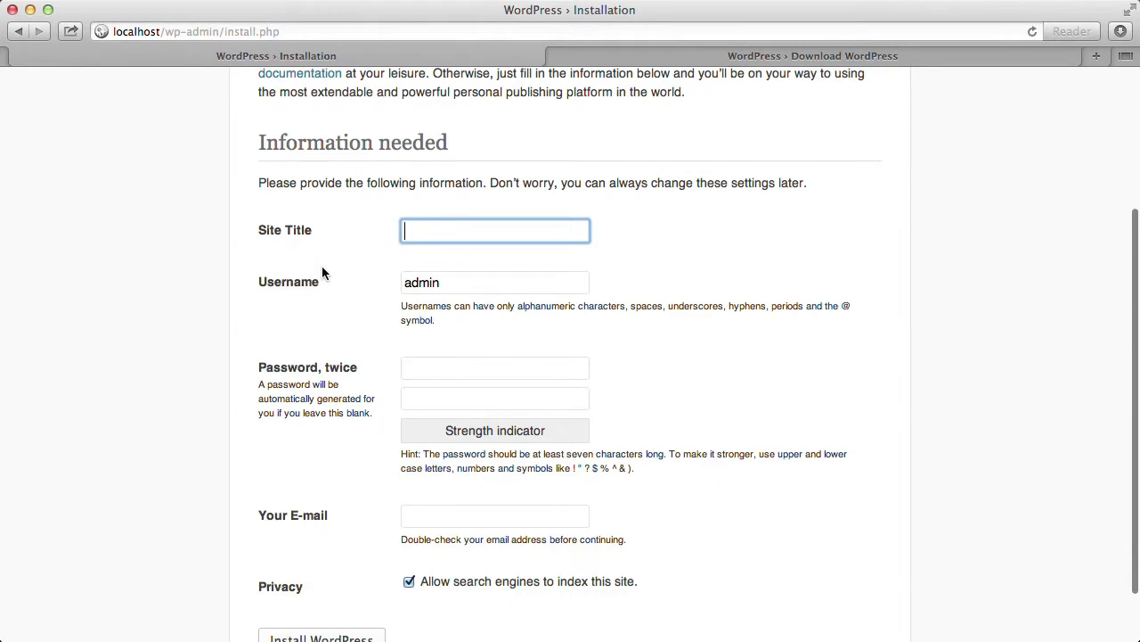
pyautogui.write('Ringo Mijngo')
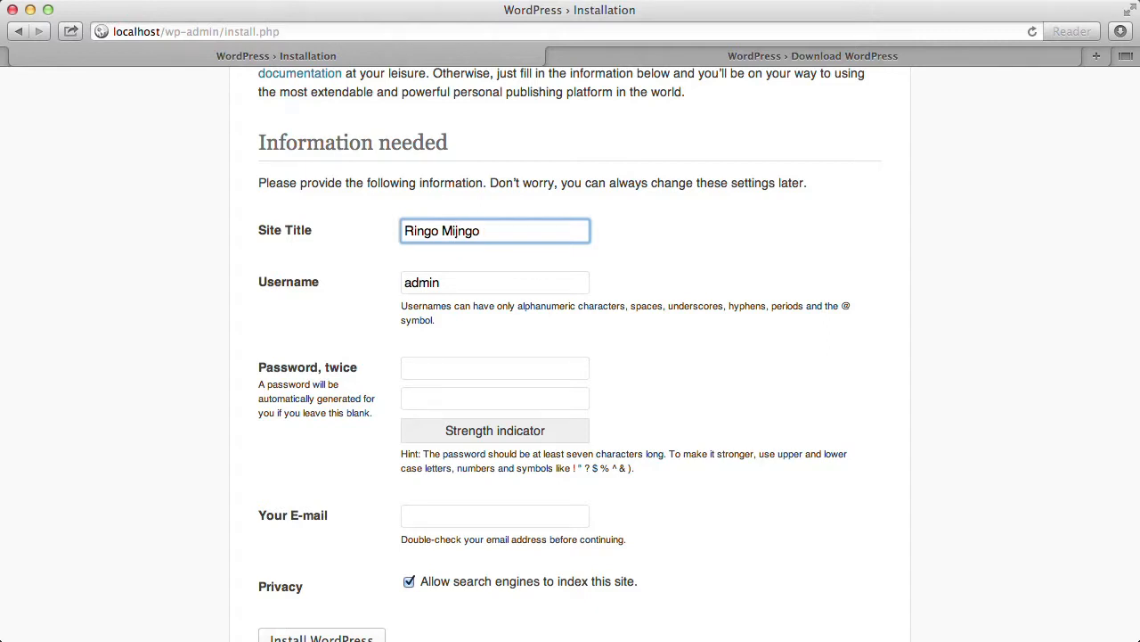
pyautogui.press('Tab')
pyautogui.press('Tab')
pyautogui.write('admin')
pyautogui.press('Tab')
pyautogui.write('admin')
pyautogui.press('Tab')
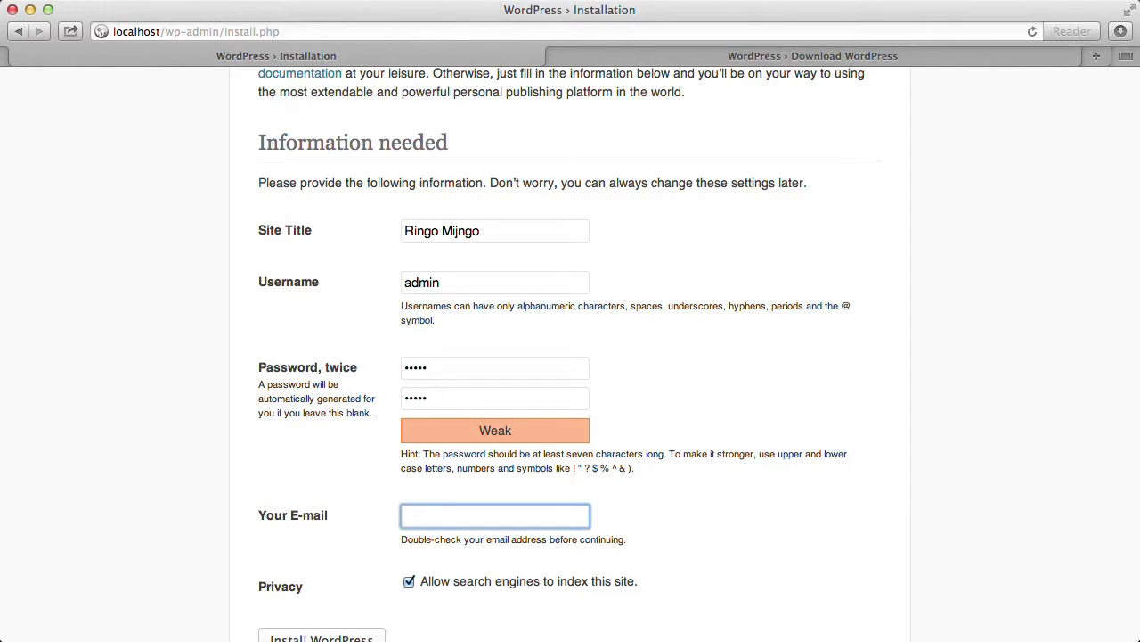
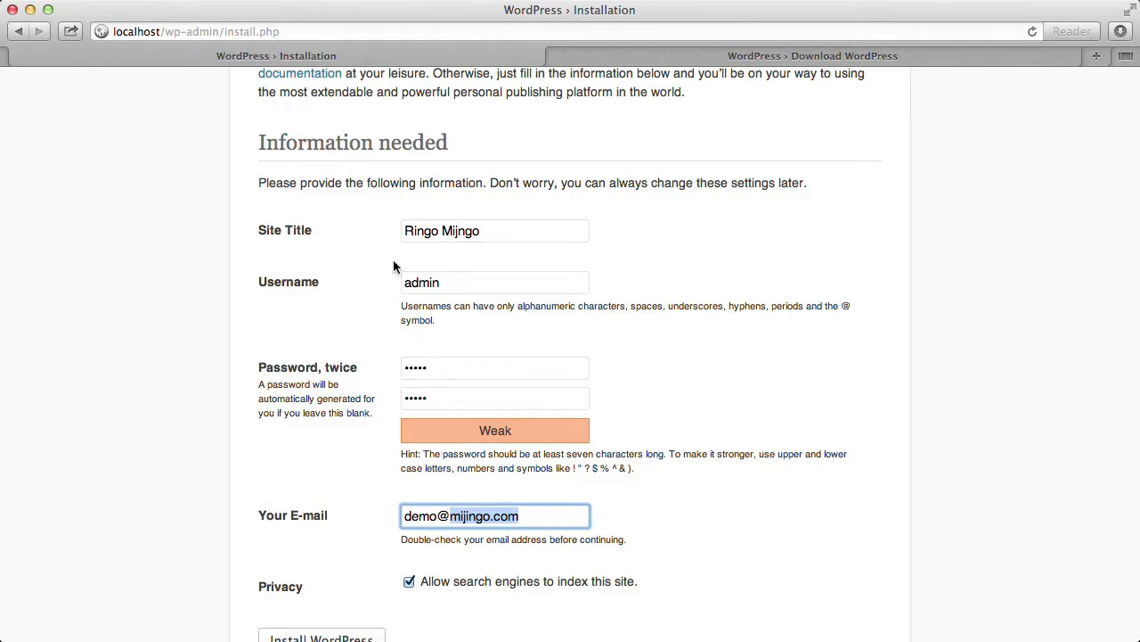
# Uncheck Allow search engines to index this site and install WordPress.
pyautogui.scroll(-3, 395, 265)
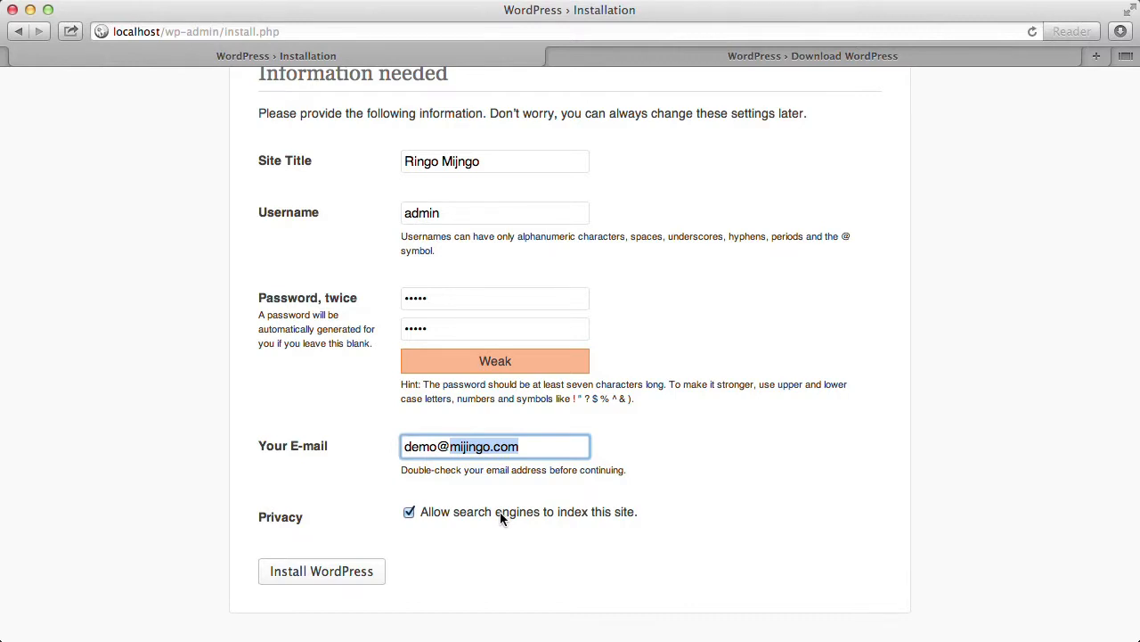
pyautogui.scroll(-1, 500, 518)
pyautogui.click(408, 512)
pyautogui.click(322, 573)
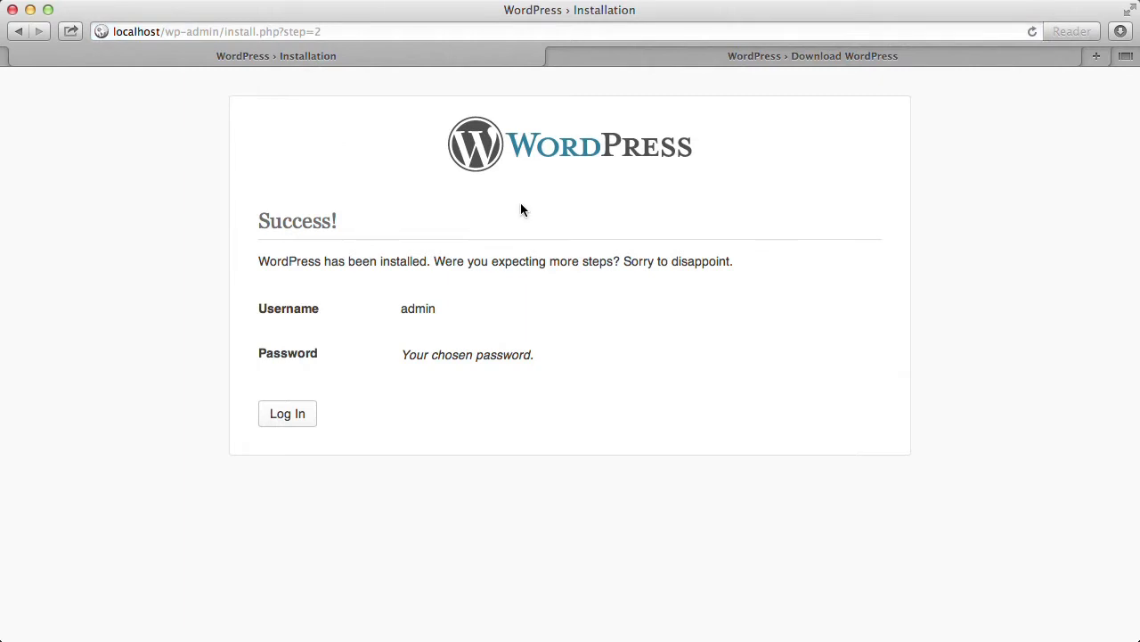
# Log in as admin from the Success page with Remember Me ticked.
pyautogui.click(290, 417)
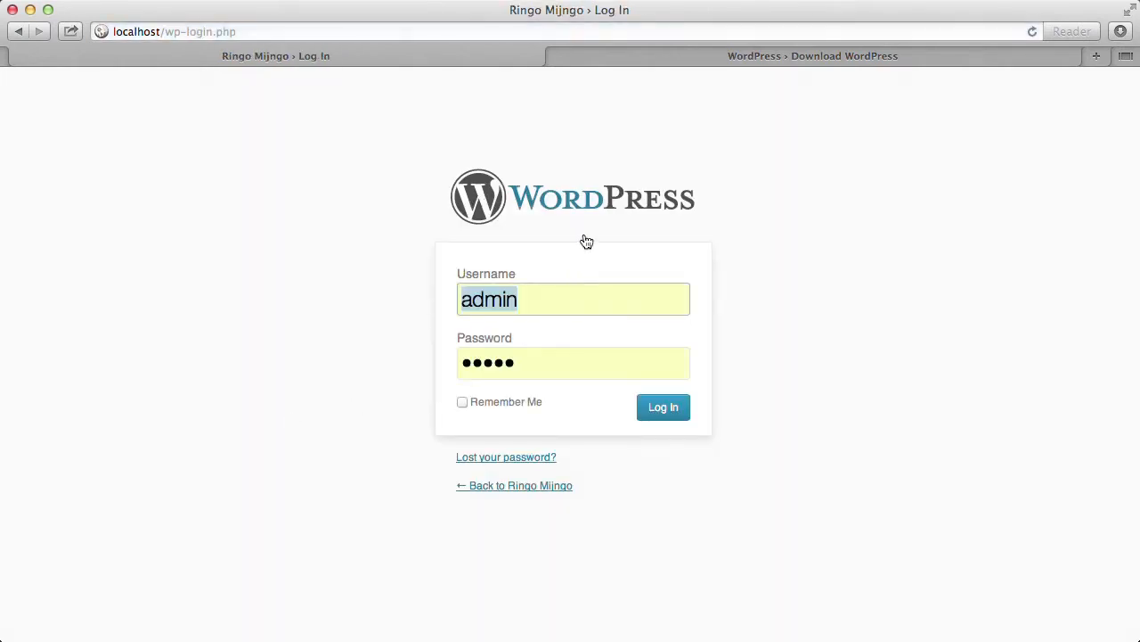
pyautogui.click(464, 401)
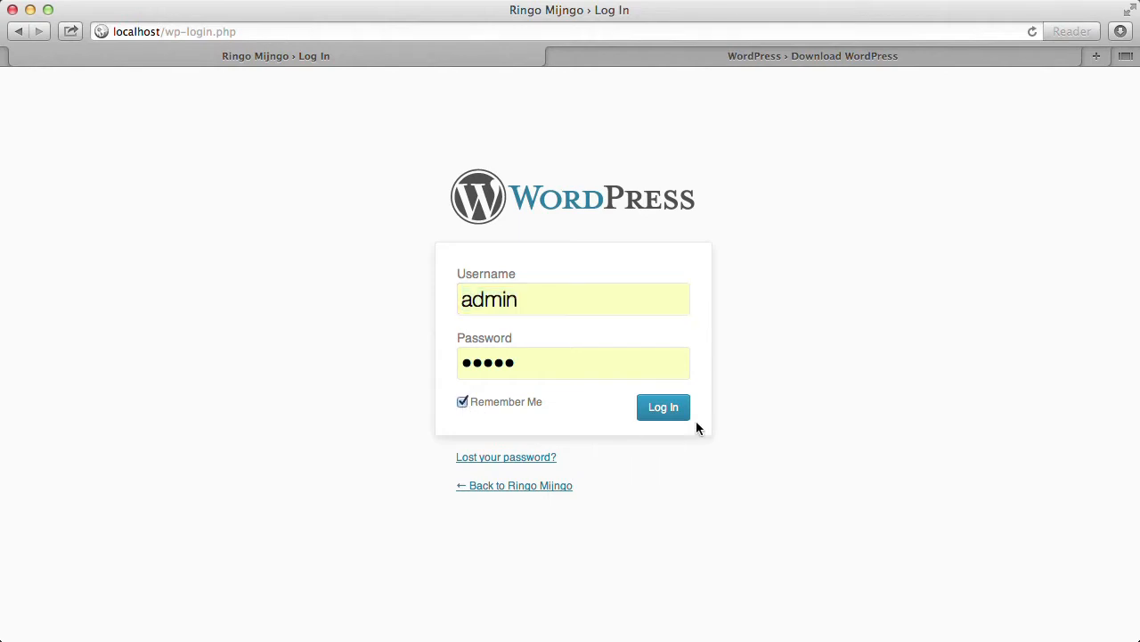
pyautogui.click(664, 410)
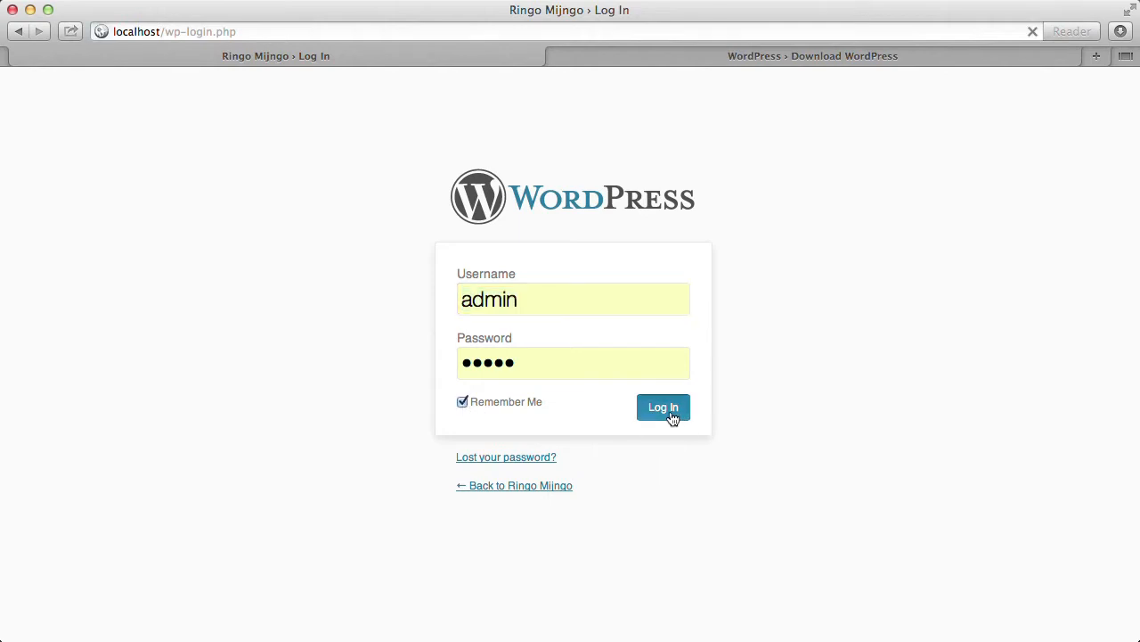